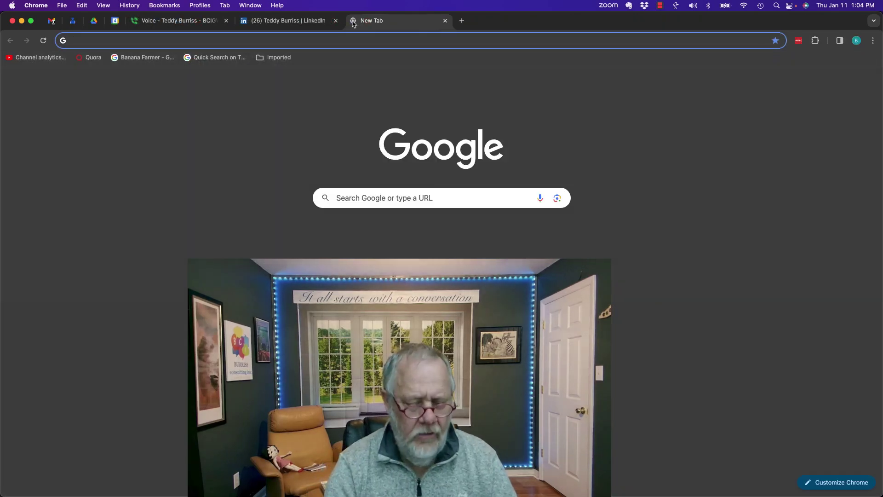
Step: Search Google for 'google takeout'
text(googl)
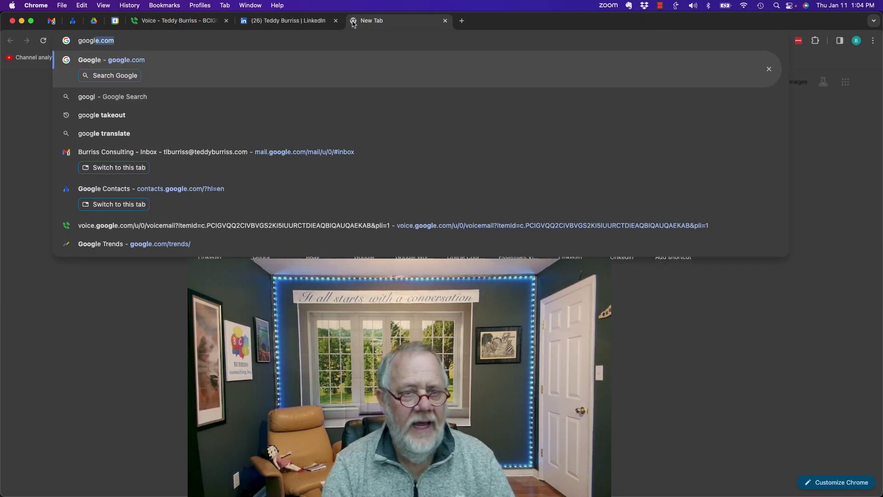
text(e takeout)
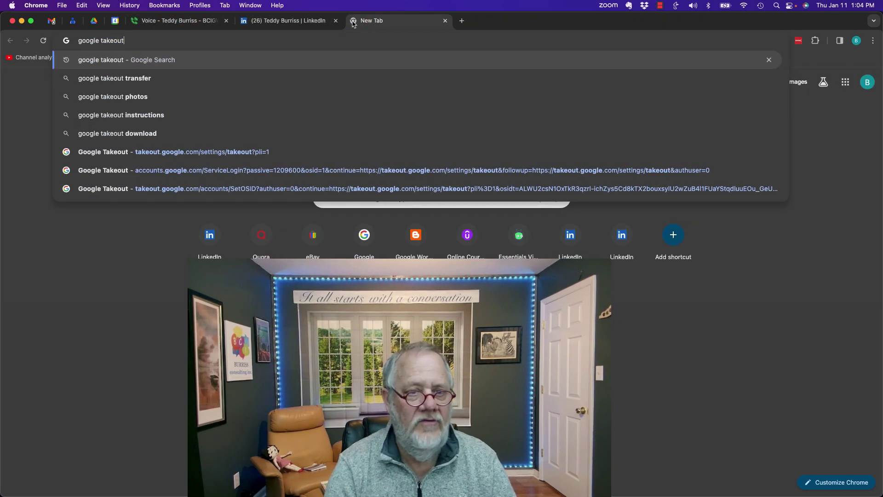
key(Return)
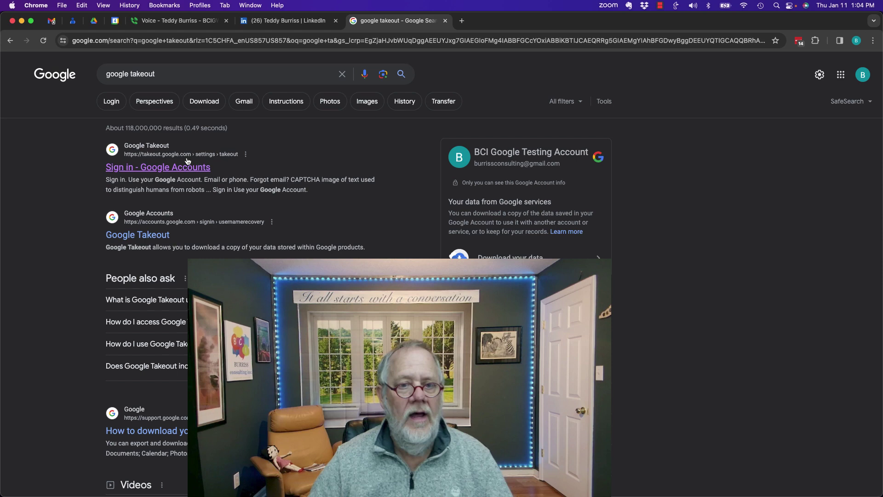
Step: On the Takeout export page, deselect all products and re-tick Access Log Activity
click(177, 168)
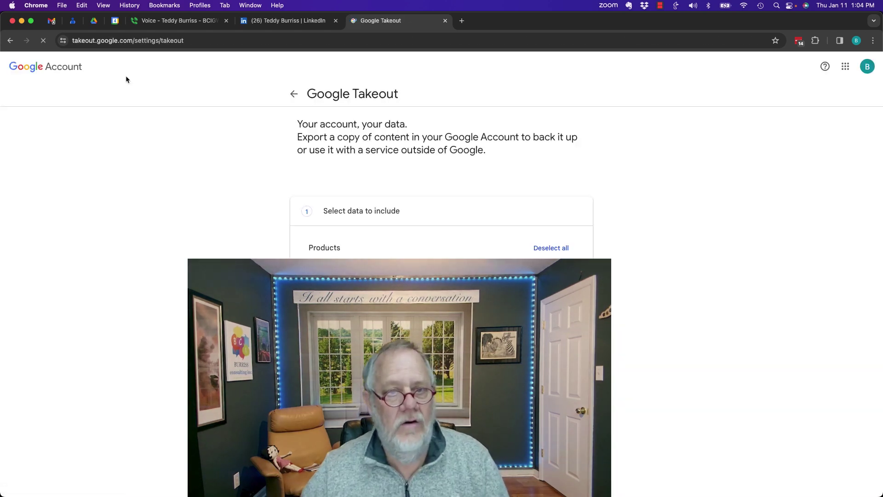
scroll(189, 241, down, 3)
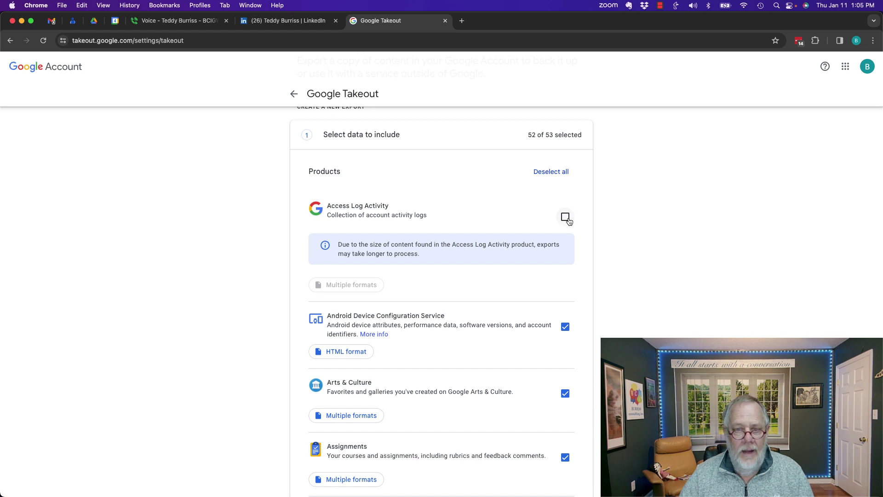
click(564, 216)
scroll(507, 293, down, 3)
scroll(508, 294, up, 5)
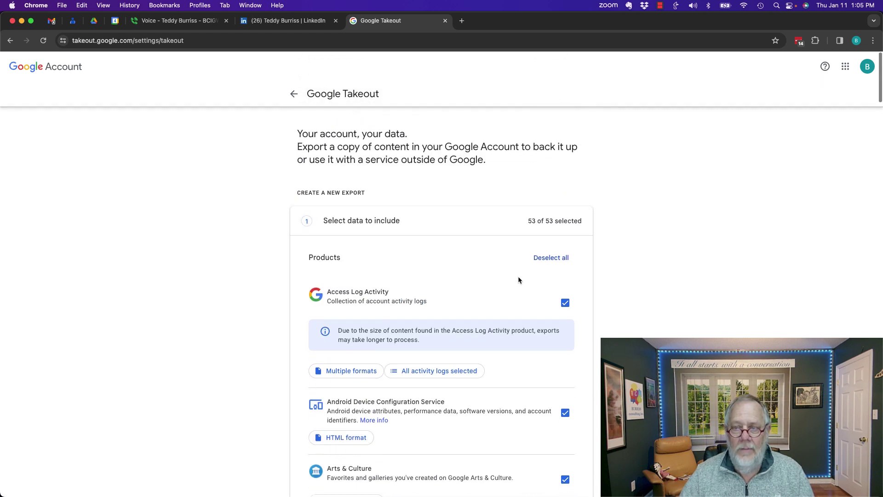
click(550, 249)
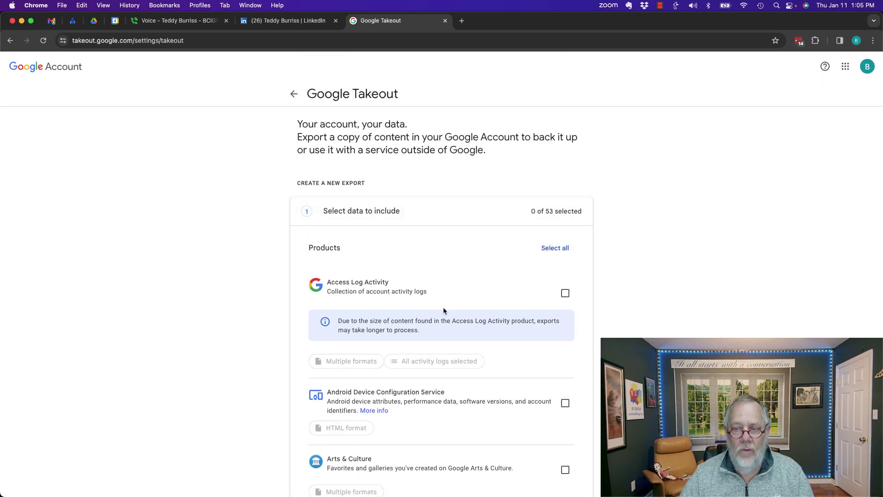
click(565, 293)
Step: Add Google Account data to the export
scroll(473, 347, down, 6)
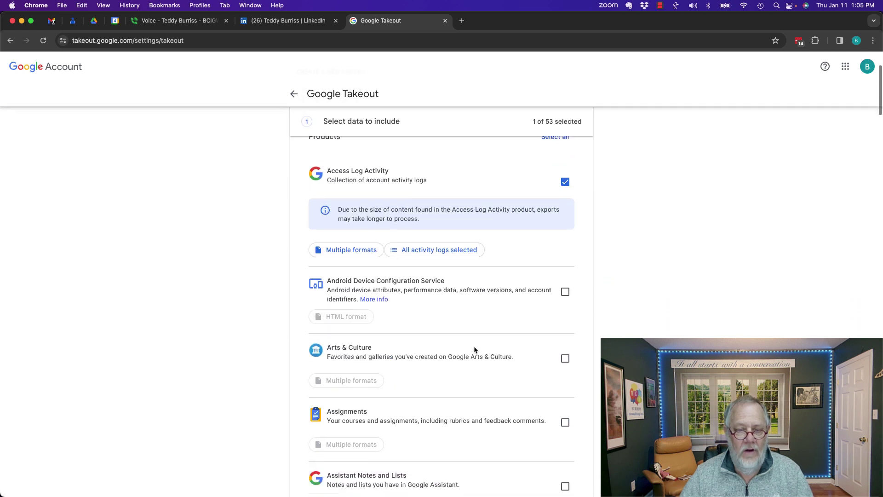
scroll(475, 349, down, 8)
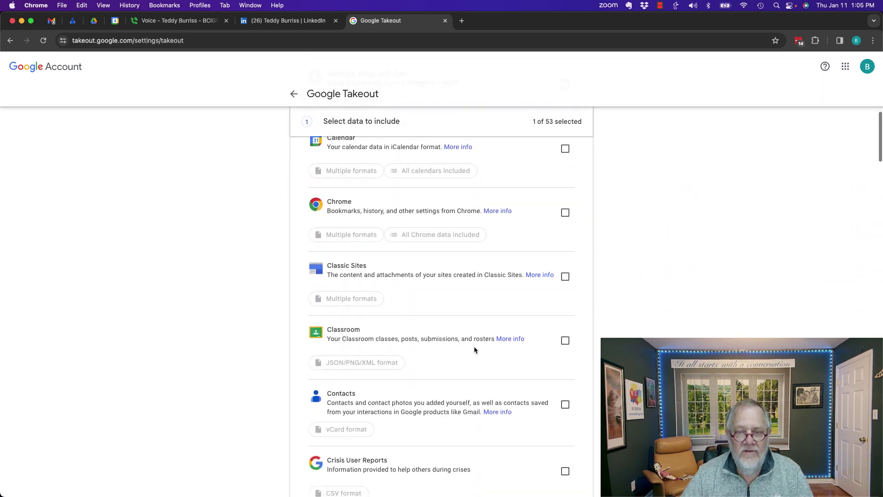
scroll(475, 349, down, 5)
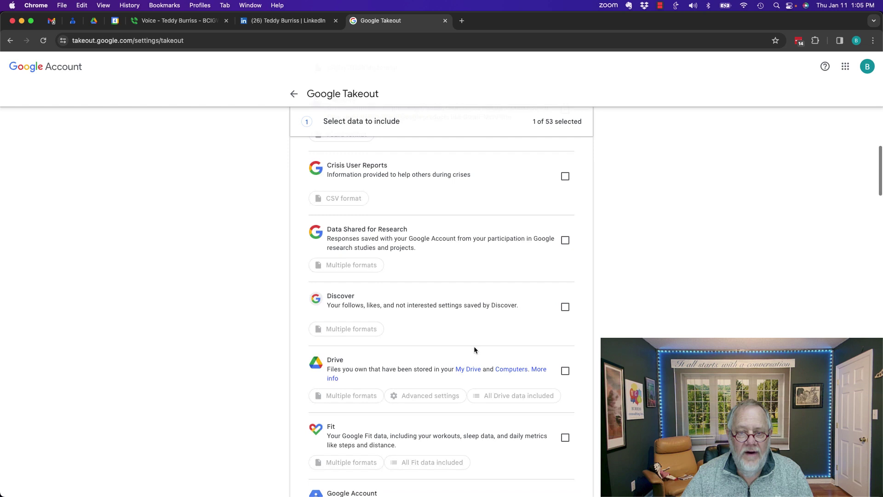
scroll(474, 349, down, 4)
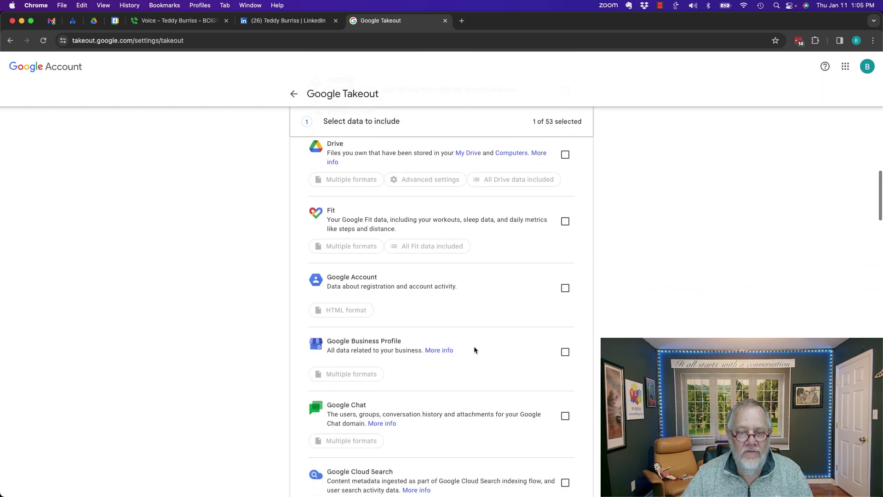
click(566, 222)
Step: Add Location History (Timeline) to the export
scroll(477, 341, down, 4)
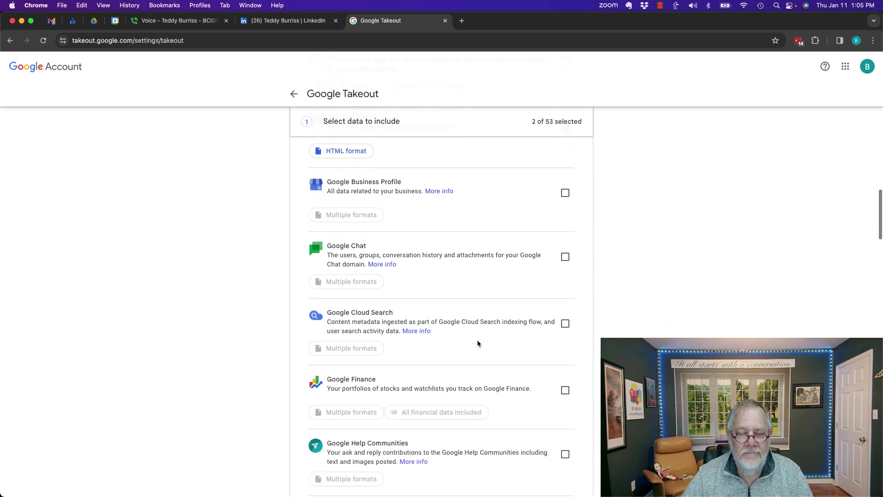
scroll(477, 343, down, 7)
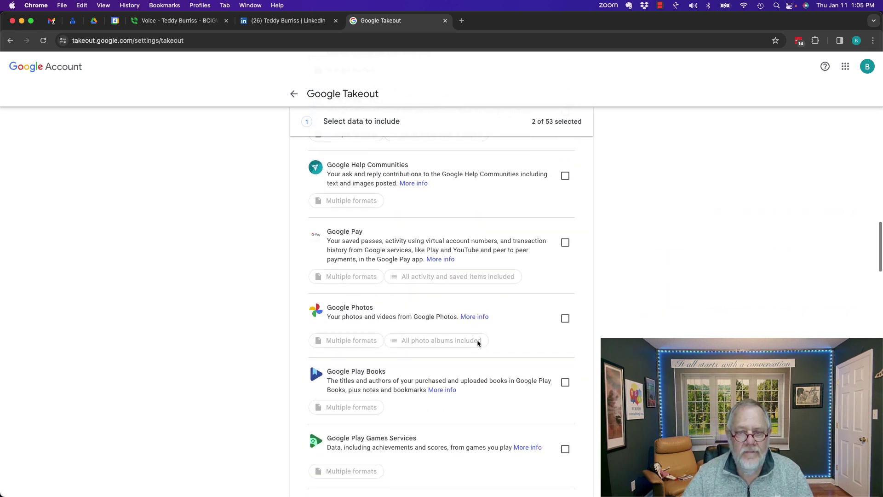
scroll(477, 343, down, 5)
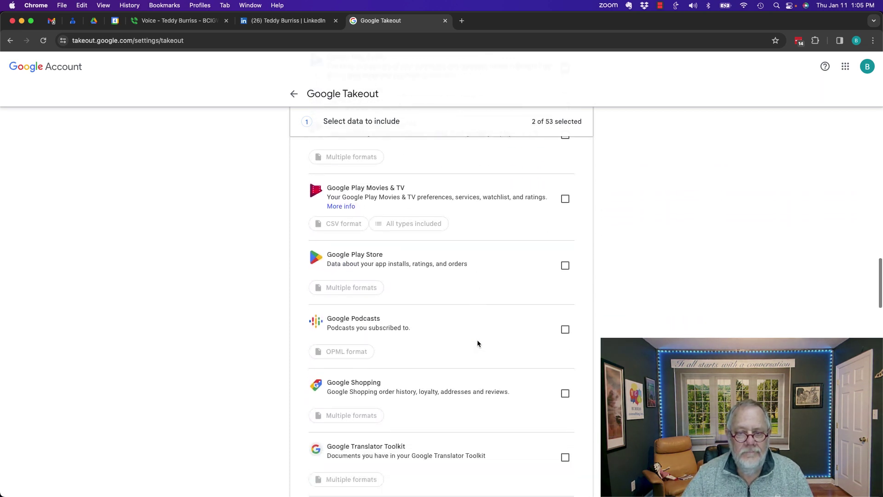
scroll(478, 343, down, 8)
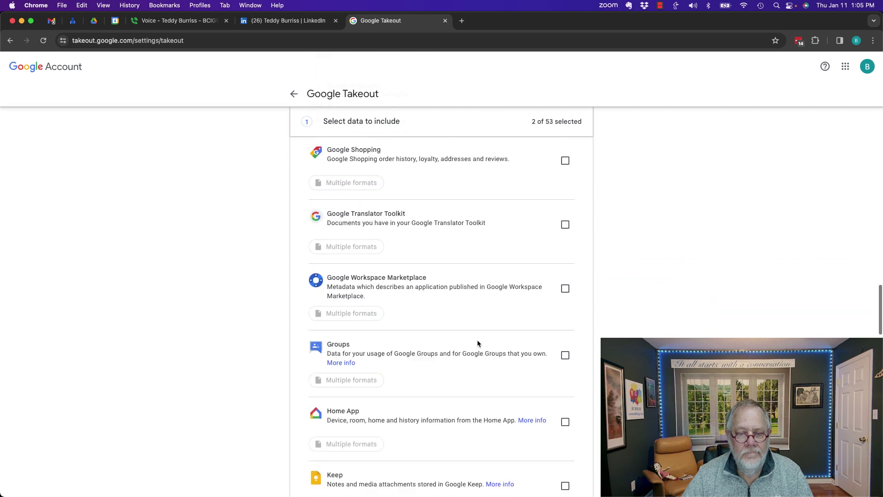
scroll(478, 344, down, 1)
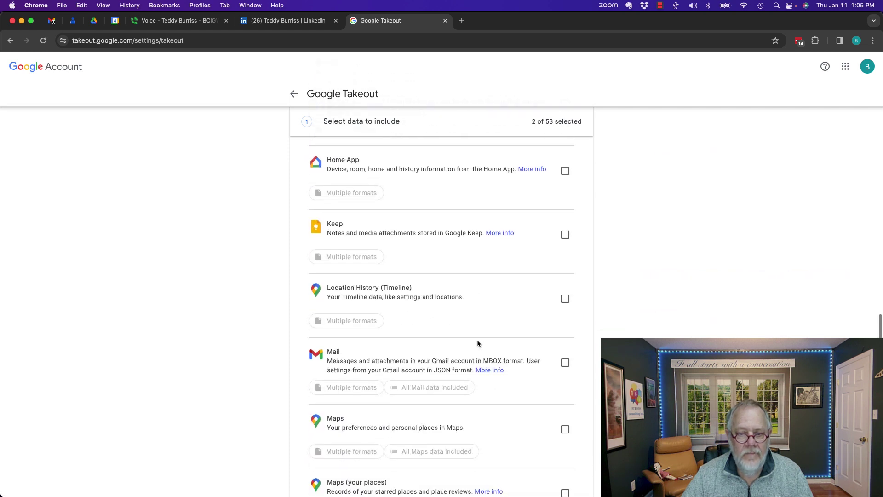
click(565, 300)
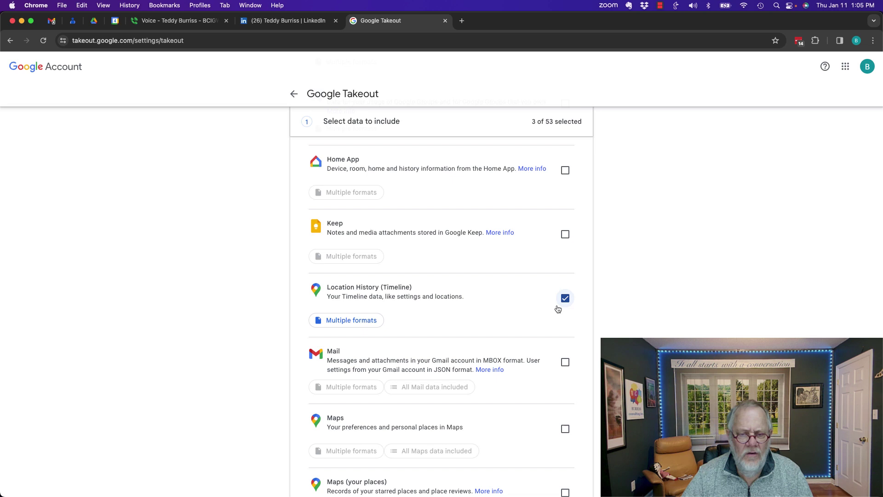
Step: Add My Activity to the export and reach the end of the product list
scroll(554, 329, down, 5)
scroll(554, 330, down, 2)
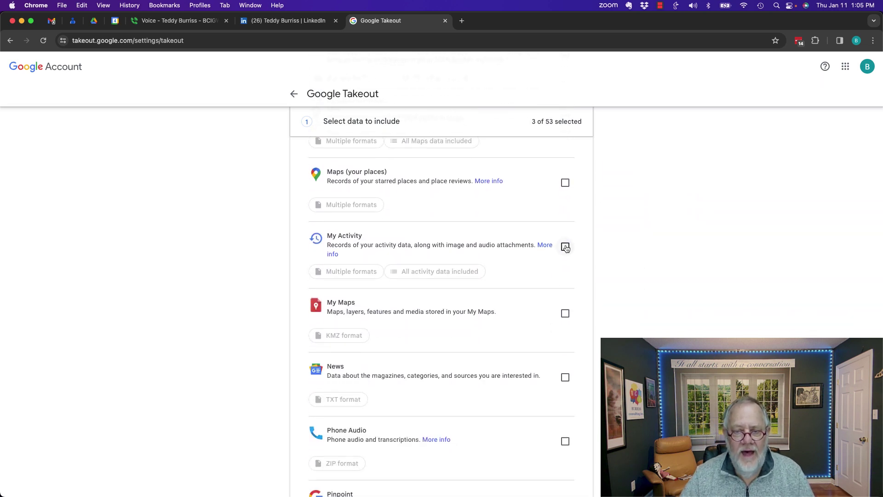
click(565, 247)
scroll(468, 313, down, 7)
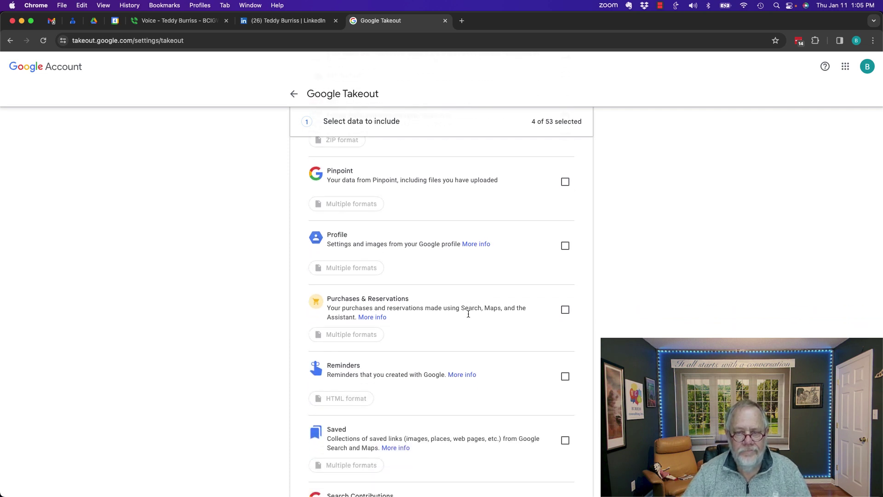
scroll(469, 314, down, 8)
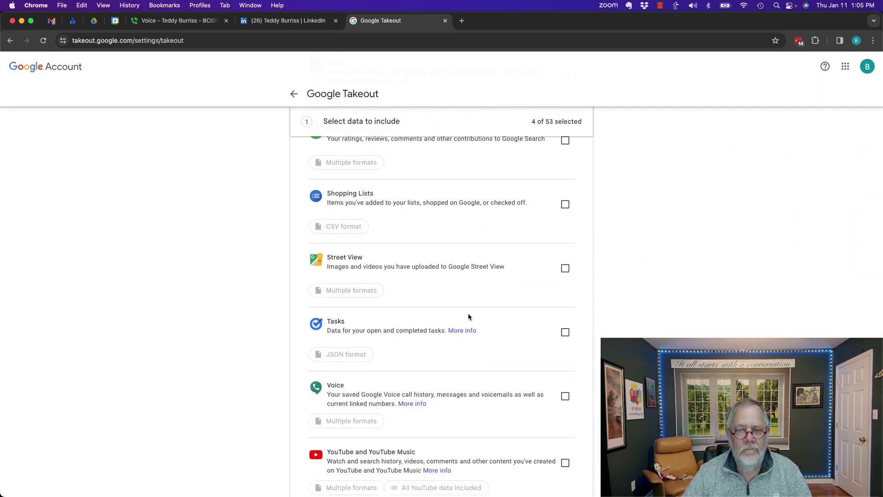
scroll(468, 317, down, 3)
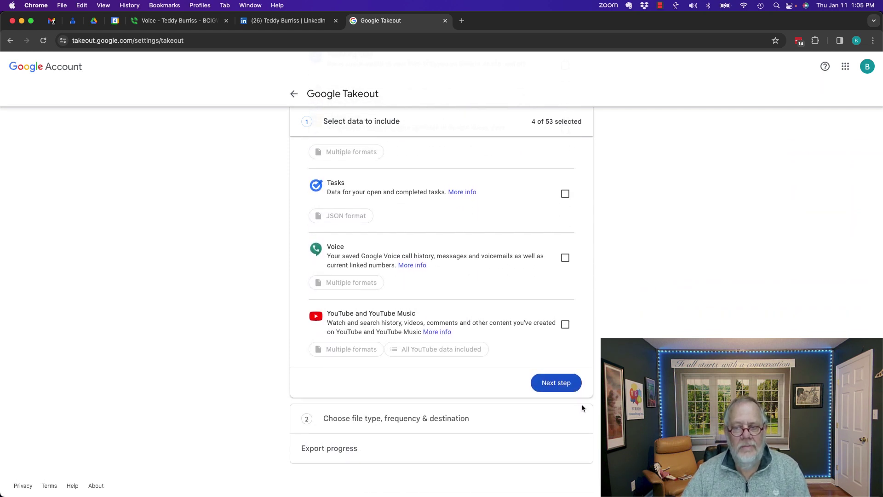
Step: Set the delivery method to 'Send download link via email'
click(556, 383)
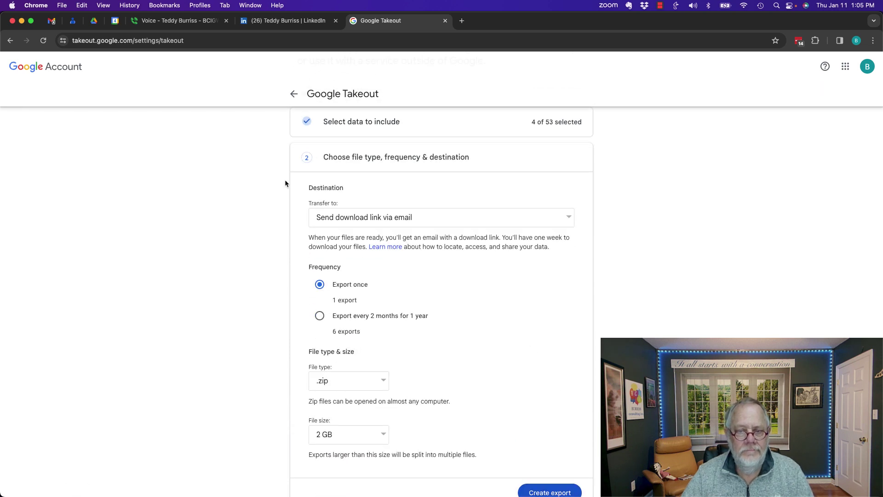
click(434, 217)
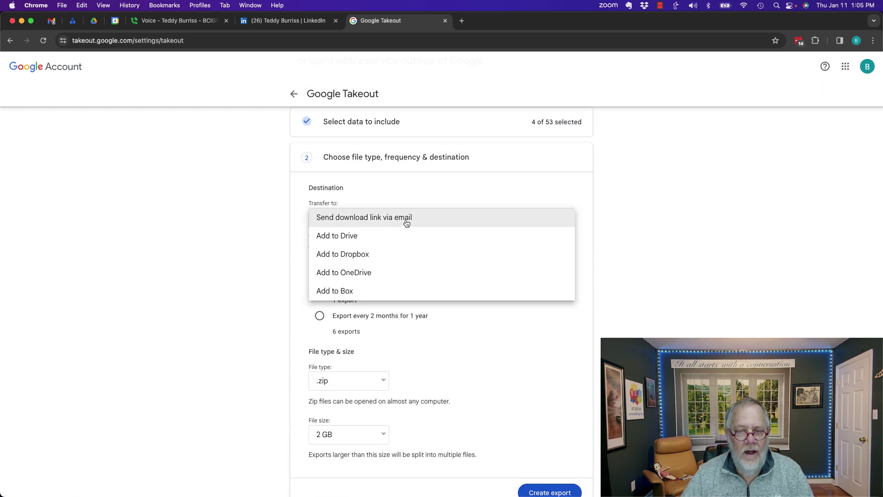
click(416, 223)
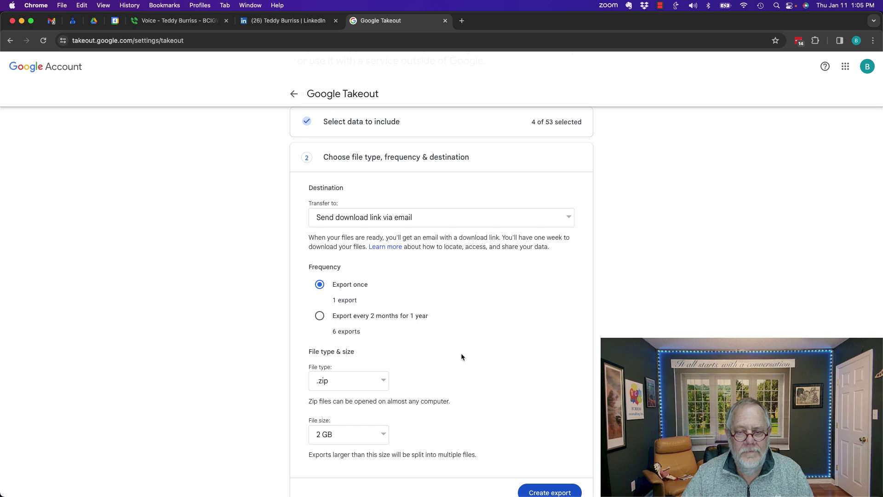
Step: Keep Export once, .zip and 2 GB file size, then create the export
scroll(468, 351, down, 3)
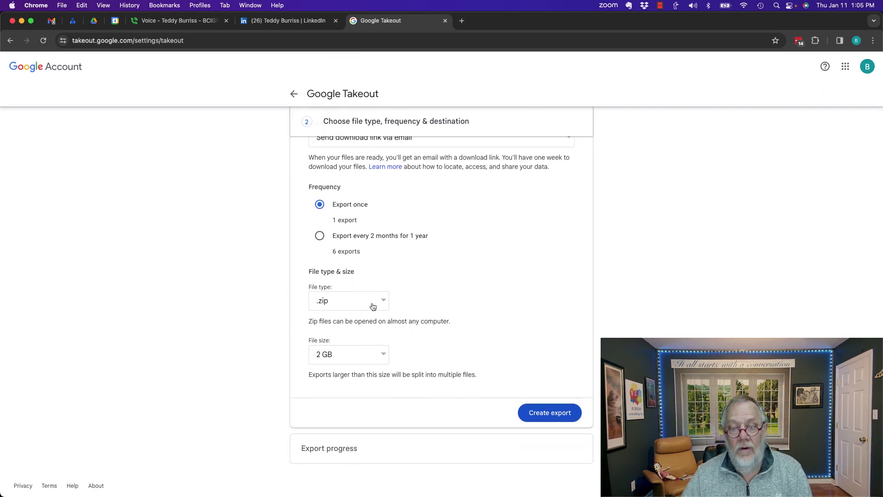
click(386, 304)
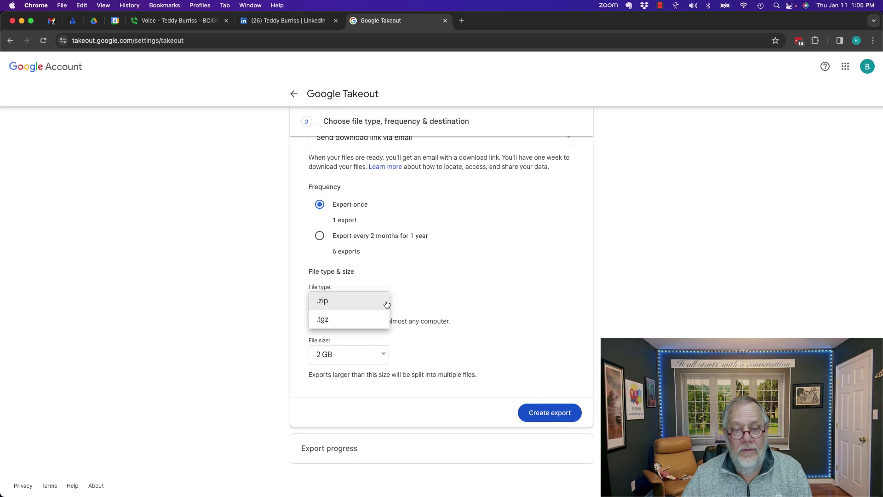
click(386, 355)
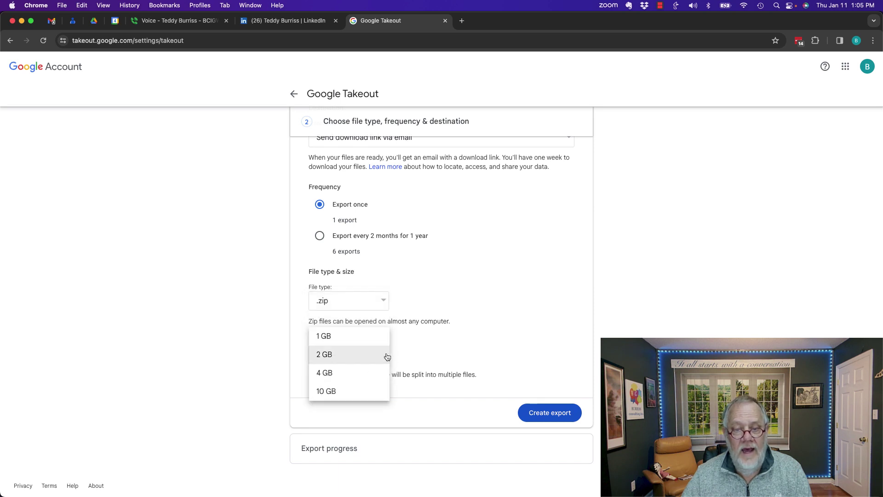
click(462, 320)
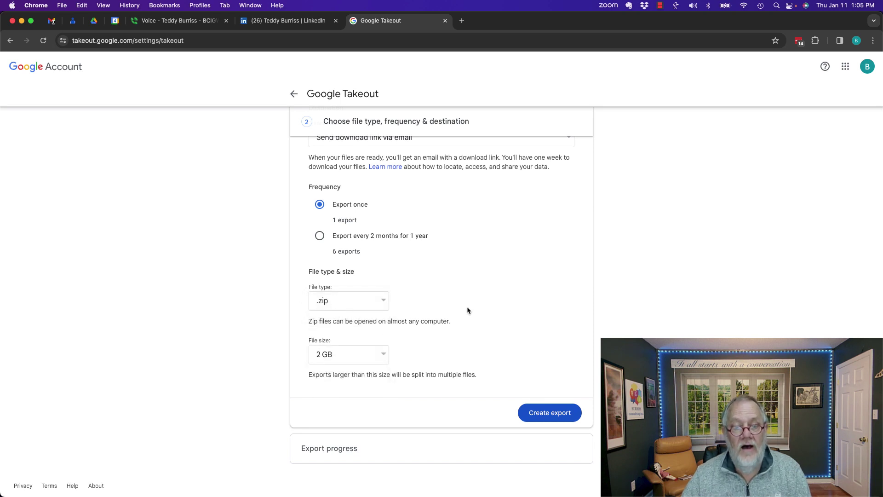
click(547, 416)
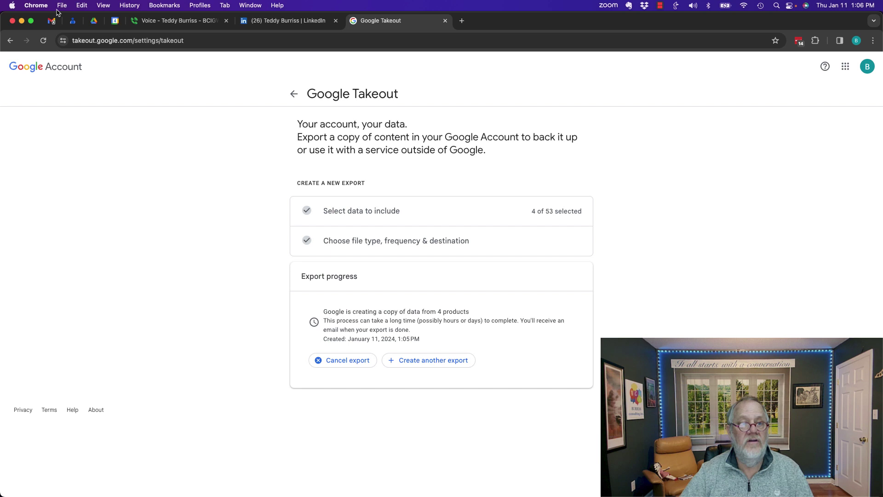
Step: Highlight the export-time notice and switch to the pinned Gmail tab
drag(330, 322, 429, 339)
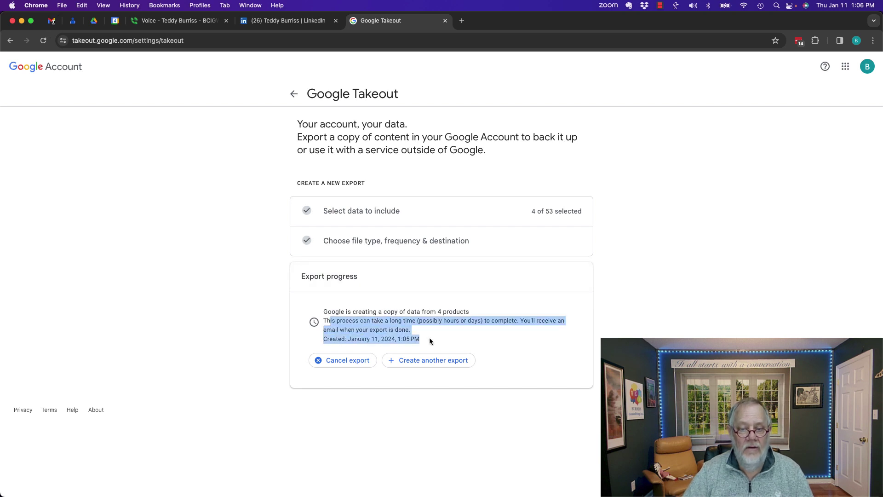
key(super+1)
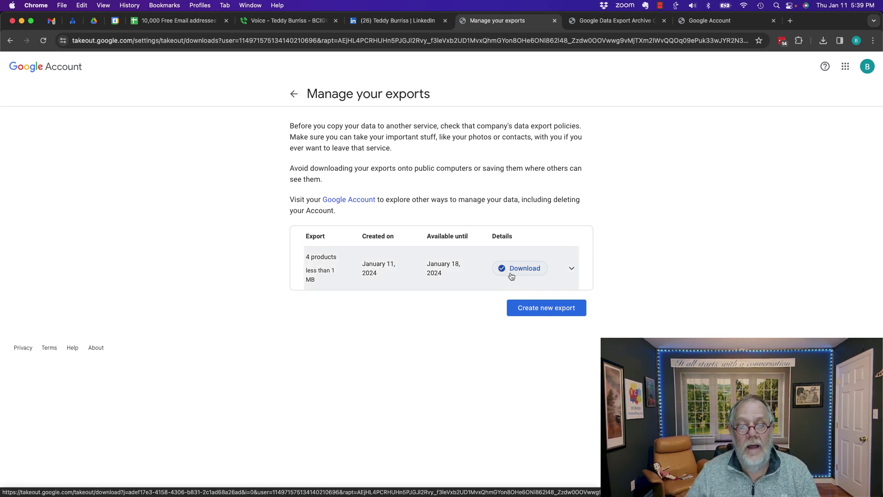
Step: Switch over to Finder
key(super+Tab)
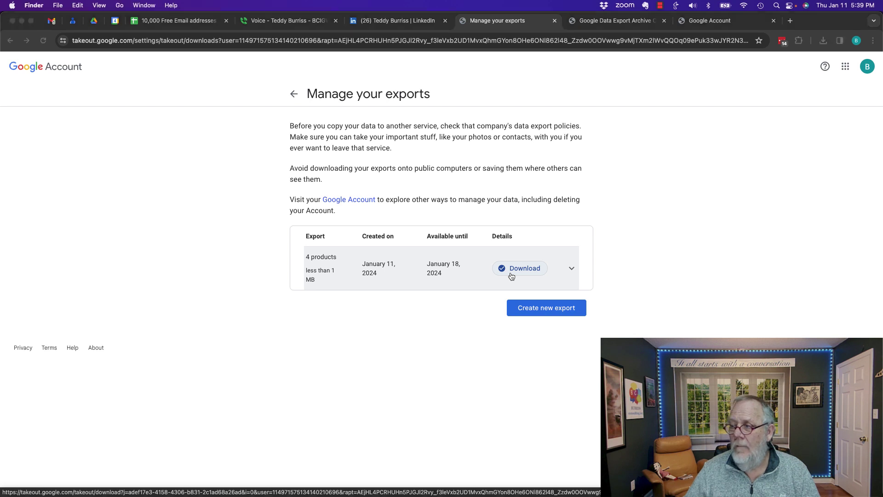
Step: Open a new Finder window on Downloads, widen the name column, and show the Takeout folder
click(57, 5)
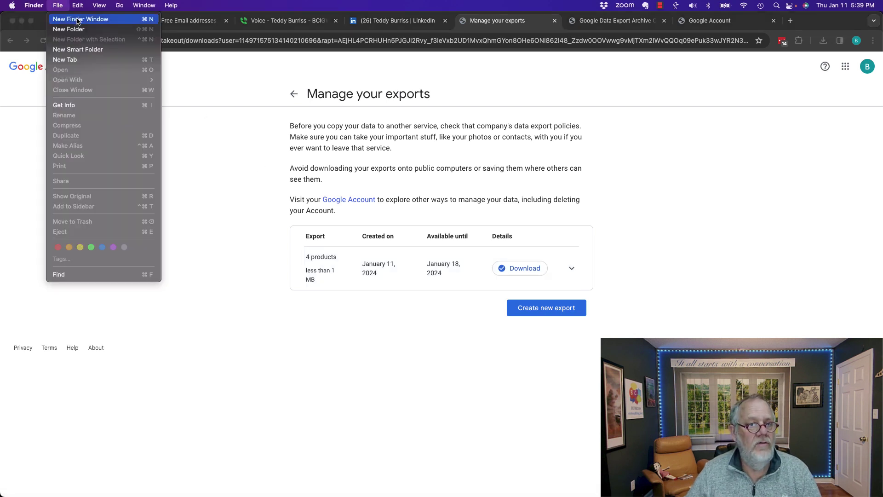
click(79, 19)
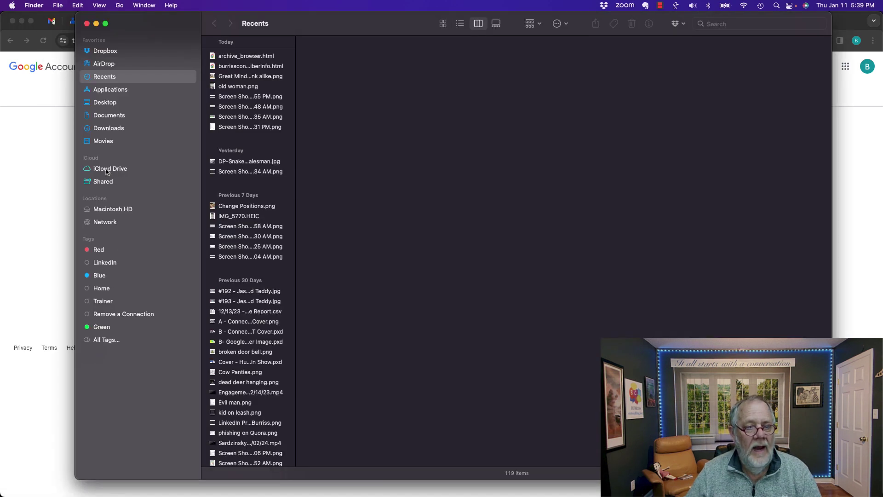
click(103, 131)
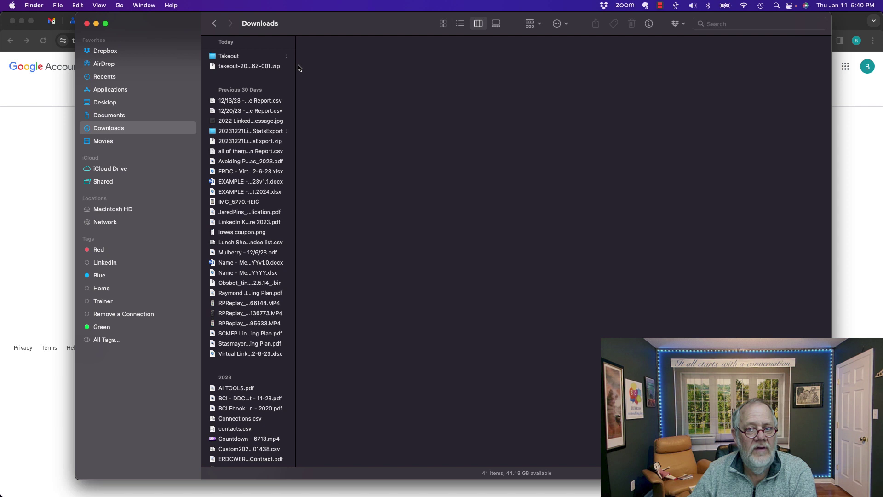
drag(295, 65, 350, 67)
double_click(350, 68)
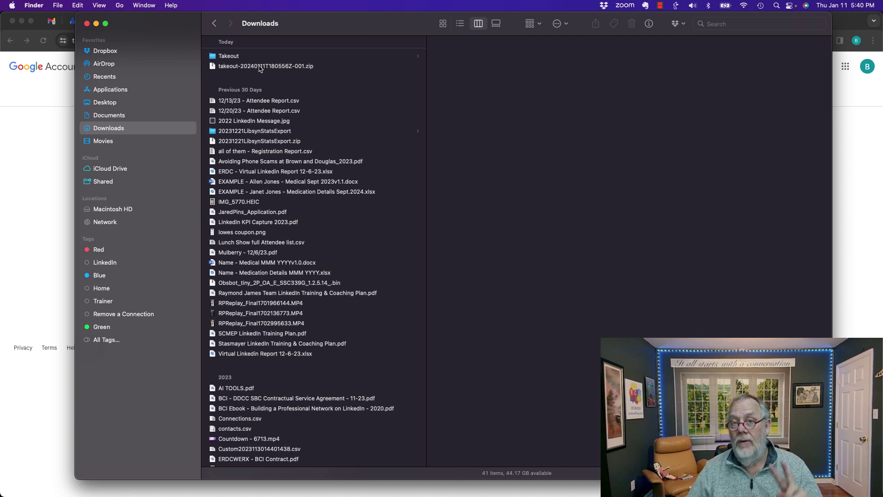
click(230, 57)
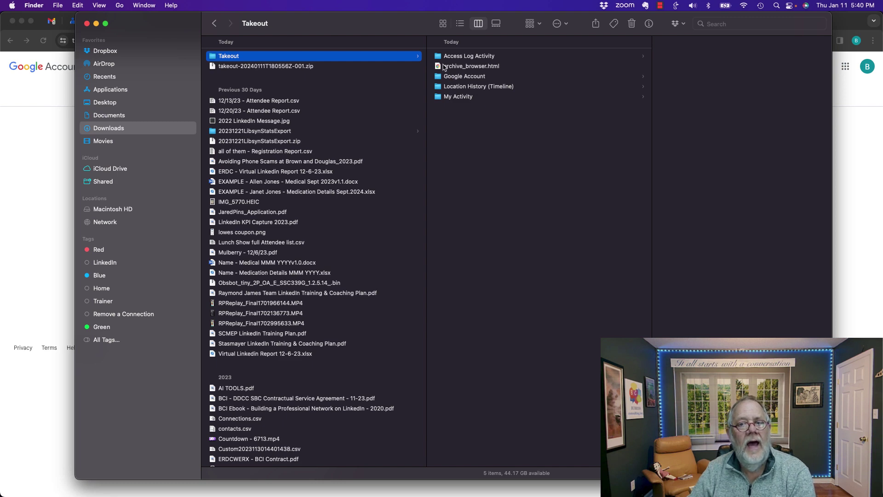
Step: Open archive_browser.html and review exported files and formats for Access Log Activity and Google Account
double_click(481, 67)
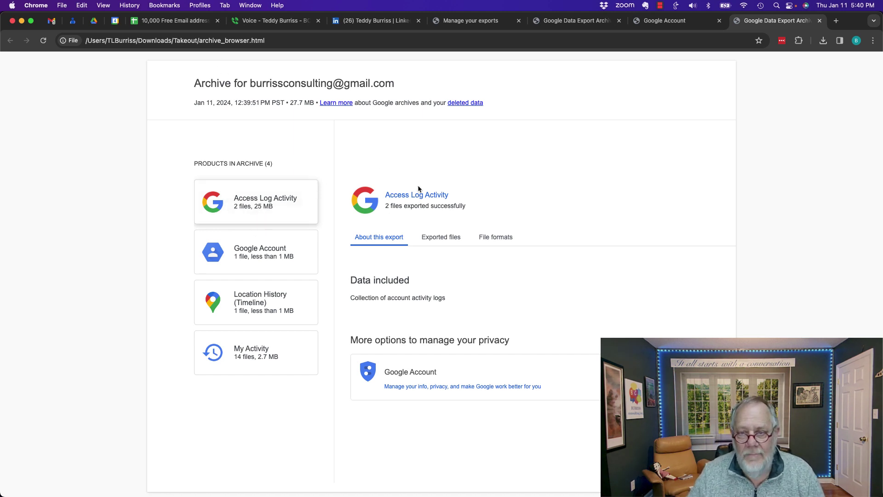
click(431, 238)
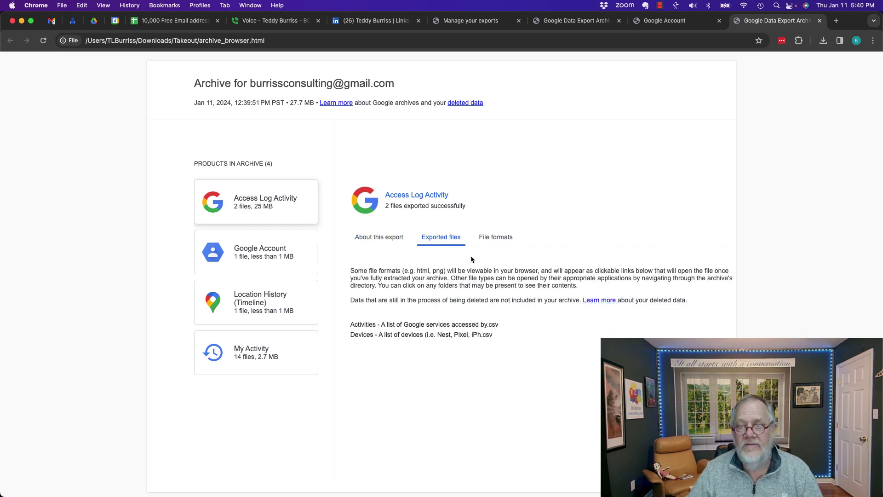
click(492, 239)
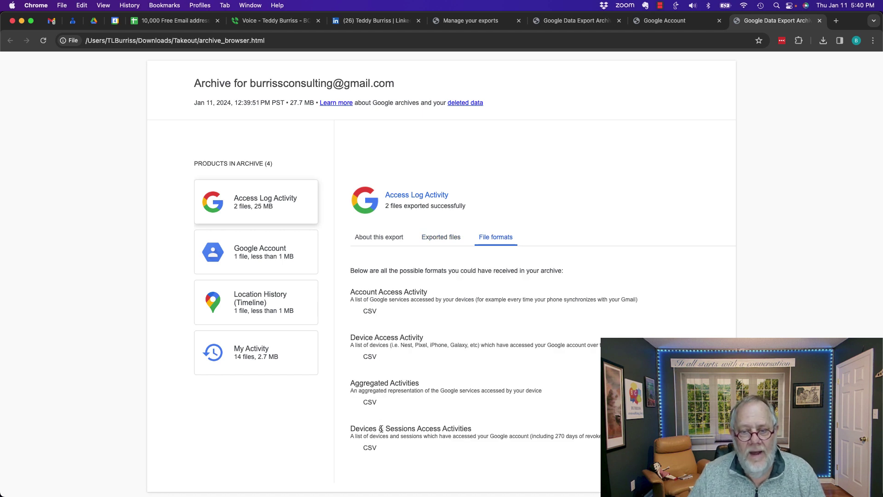
click(258, 256)
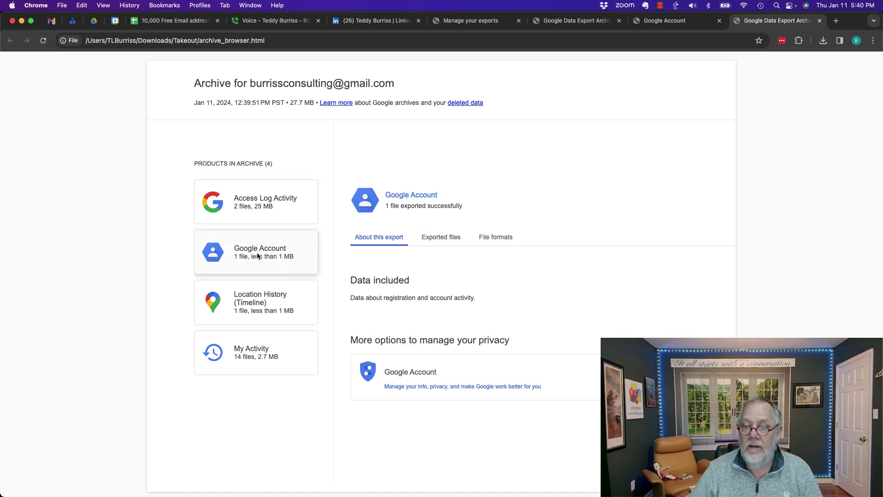
click(440, 234)
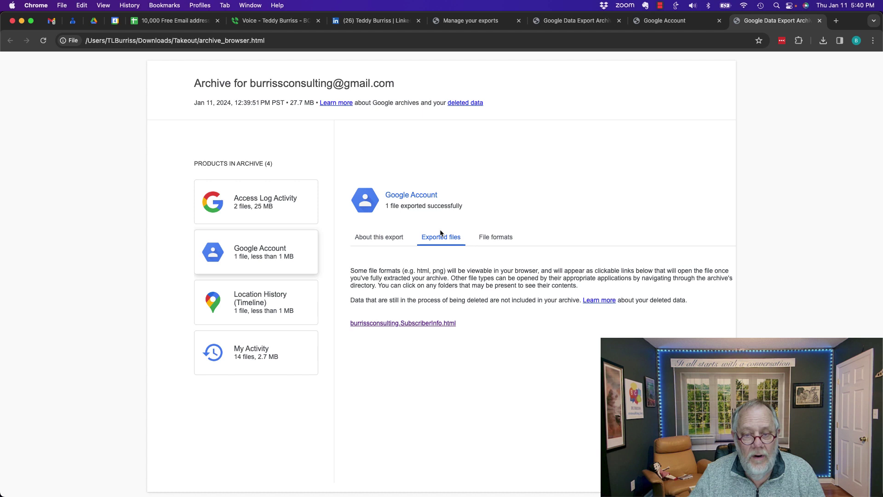
click(492, 239)
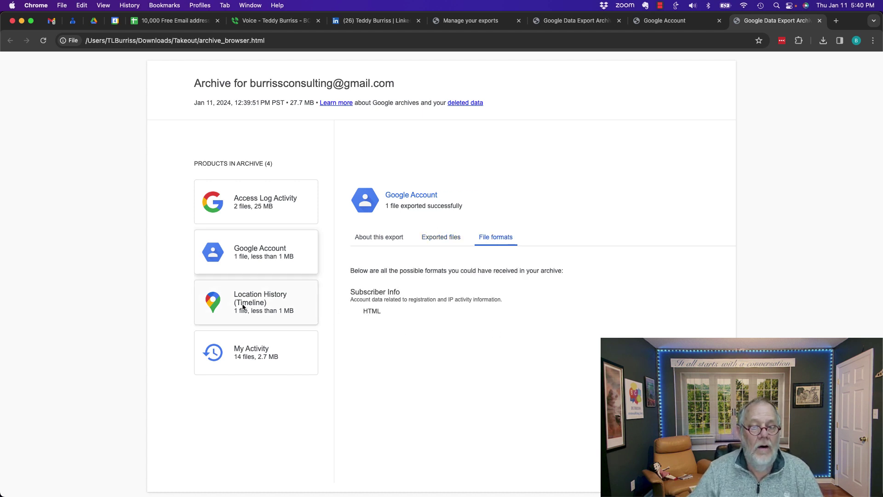
Step: Review exported files and formats for Location History (Timeline) and My Activity
click(273, 295)
click(444, 240)
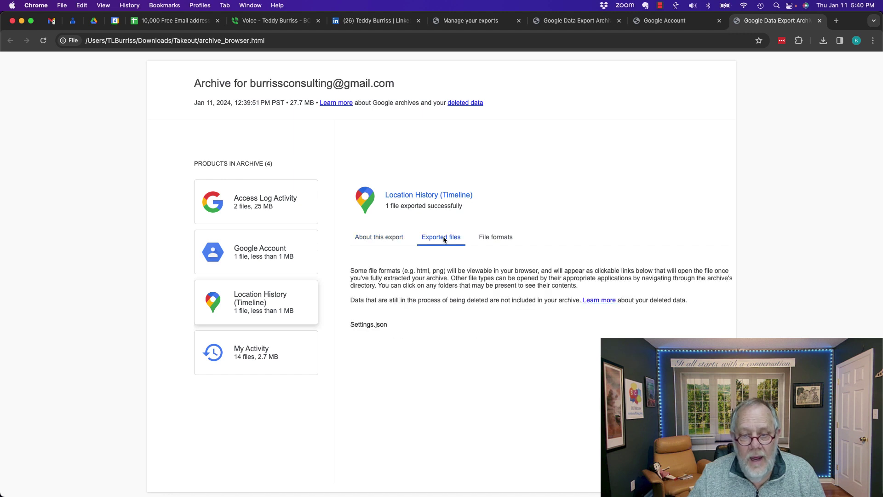
click(489, 240)
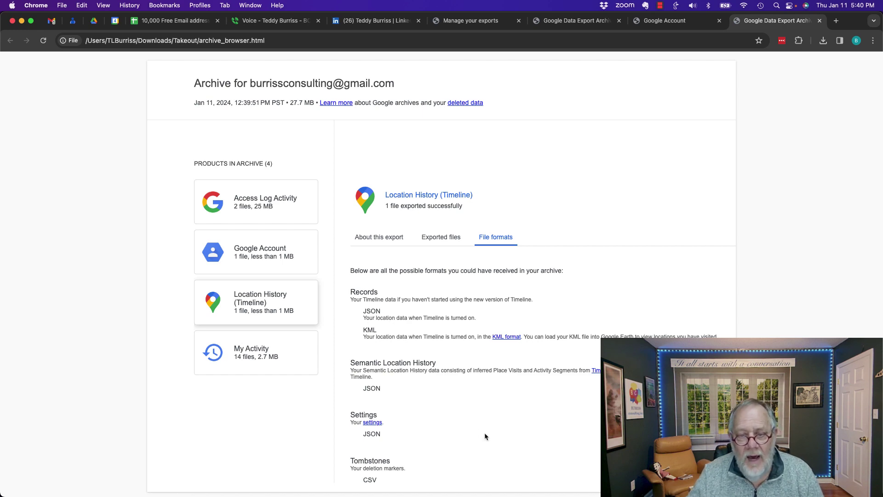
scroll(485, 436, down, 4)
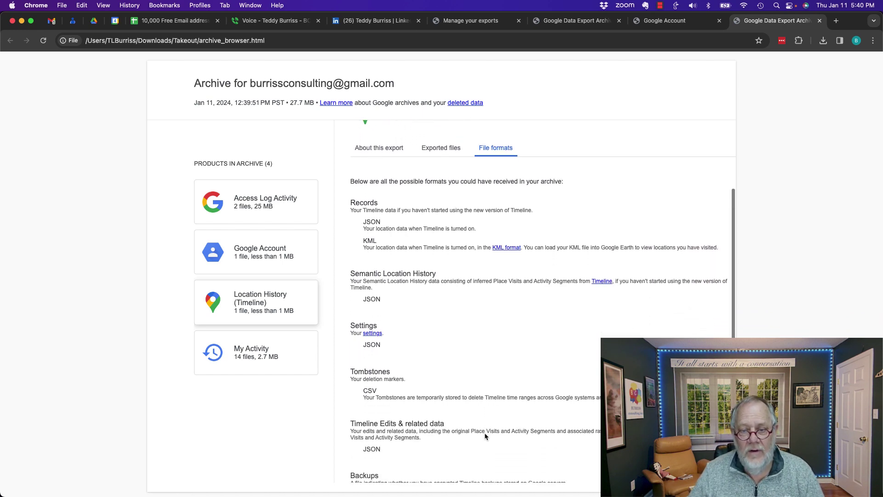
scroll(484, 434, up, 4)
click(237, 356)
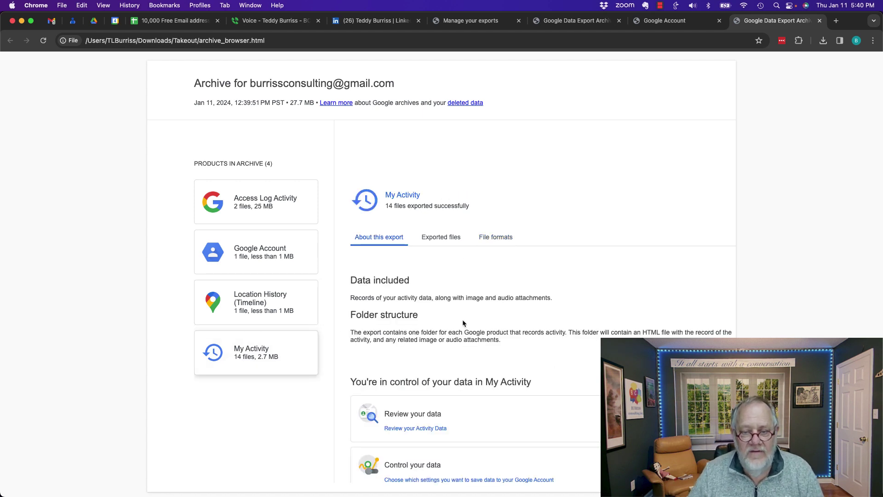
click(442, 242)
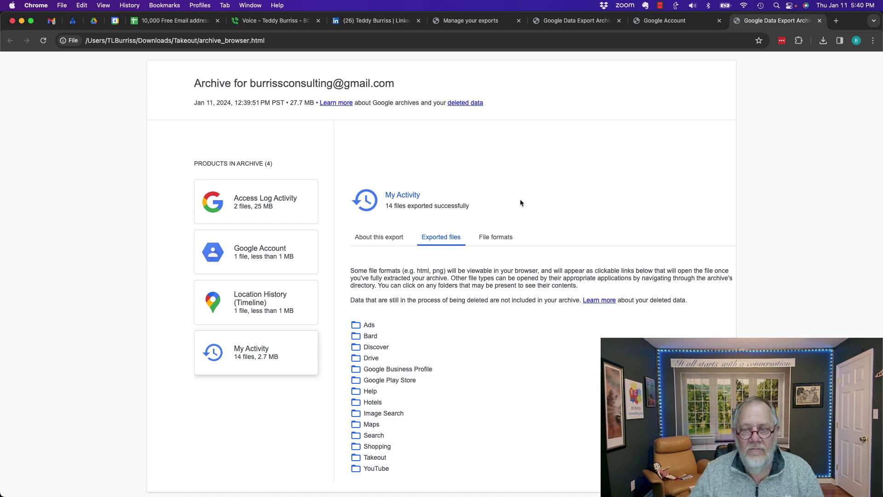
click(490, 239)
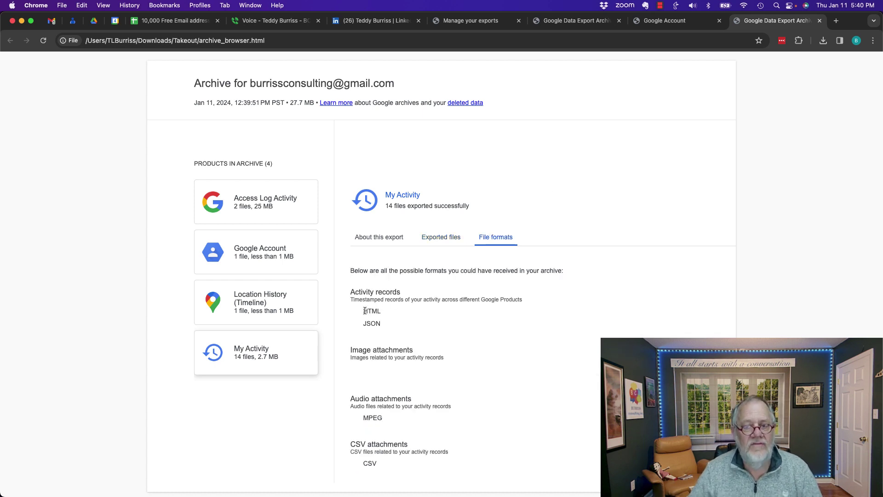
key(super+Tab)
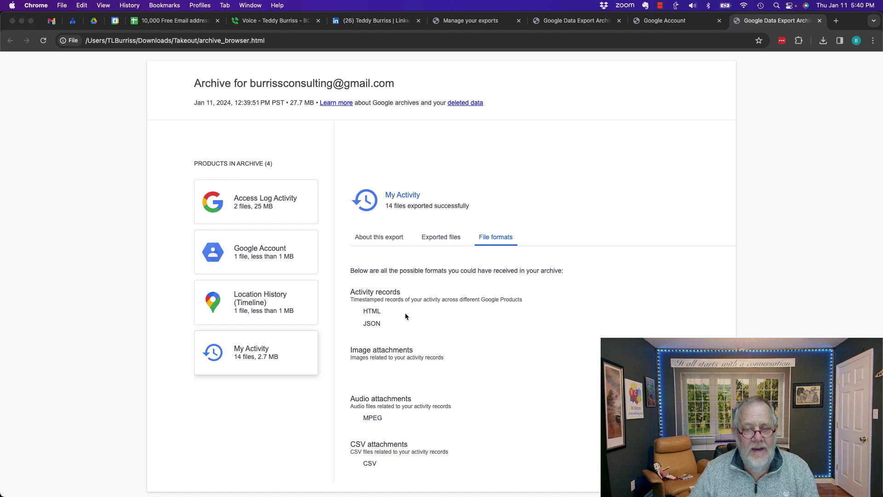
Step: Check the Access Log Activity CSVs, then open Google Account's SubscriberInfo.html in Chrome
click(465, 57)
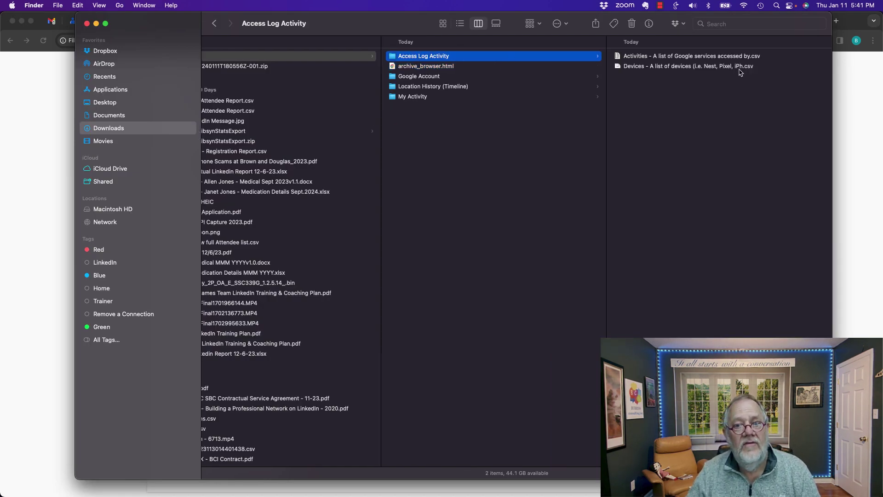
click(413, 77)
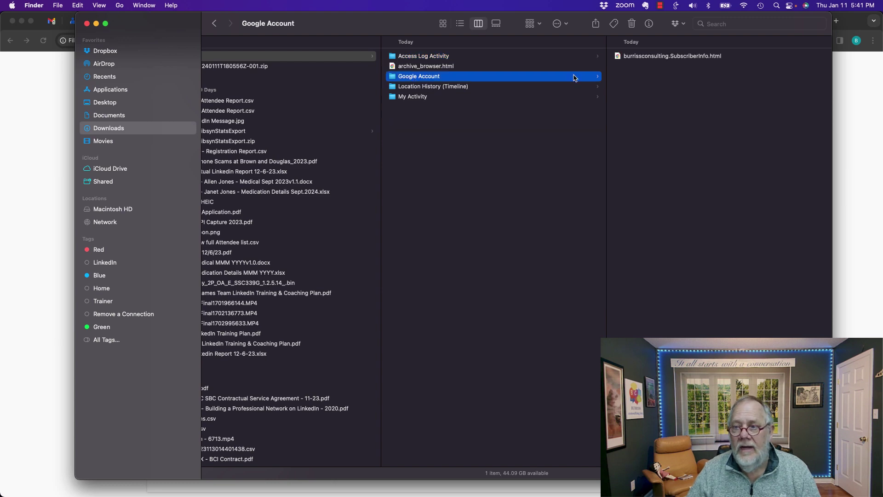
click(650, 58)
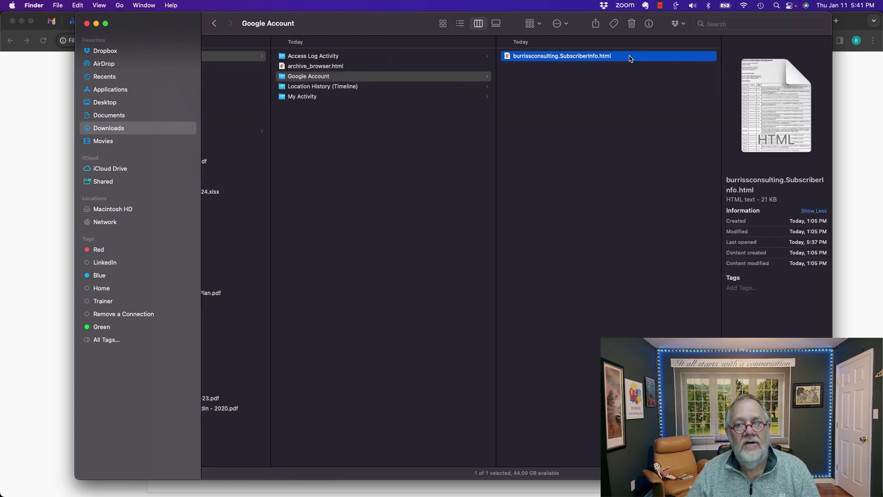
double_click(585, 58)
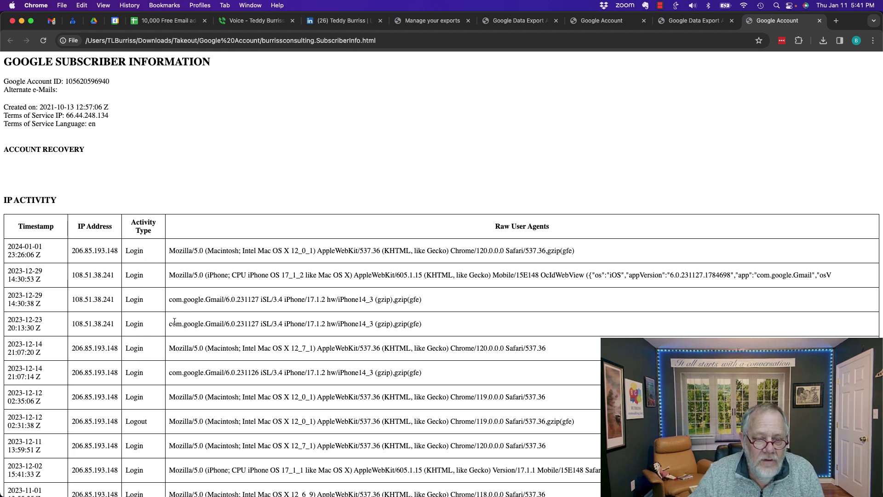
Step: Scroll through the subscriber IP activity table, then close the subscriber-info tab
scroll(238, 434, down, 10)
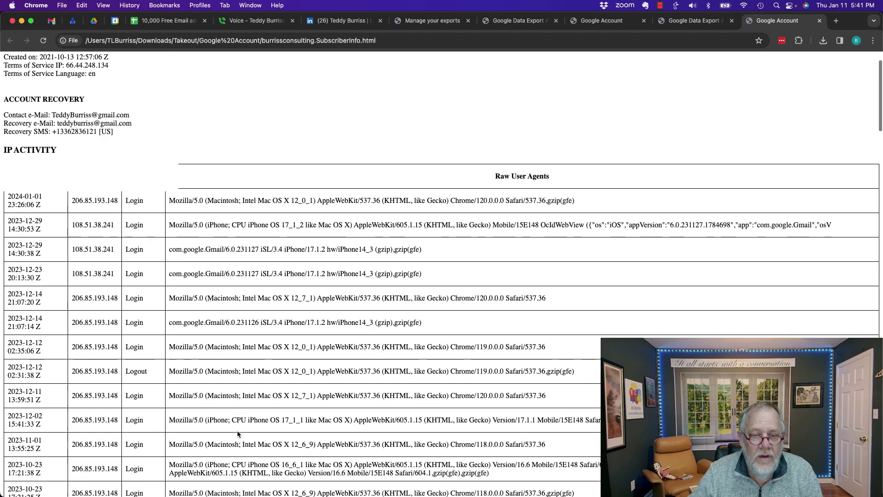
scroll(319, 377, up, 5)
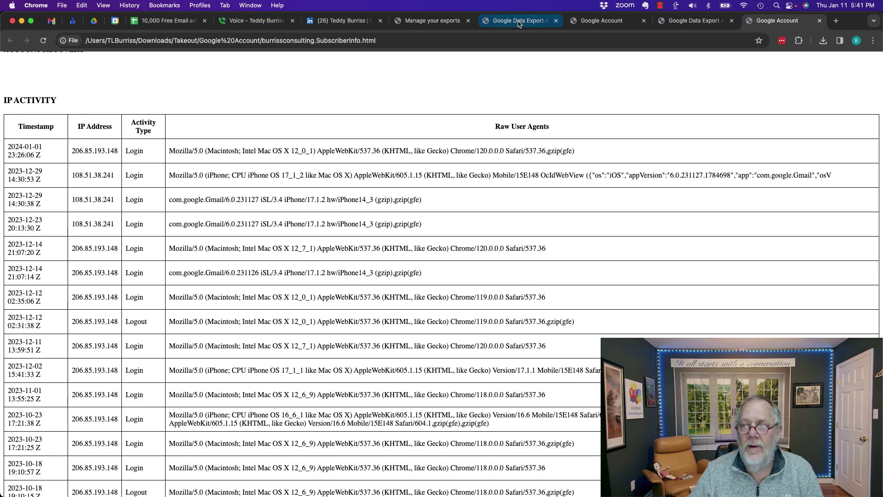
click(819, 21)
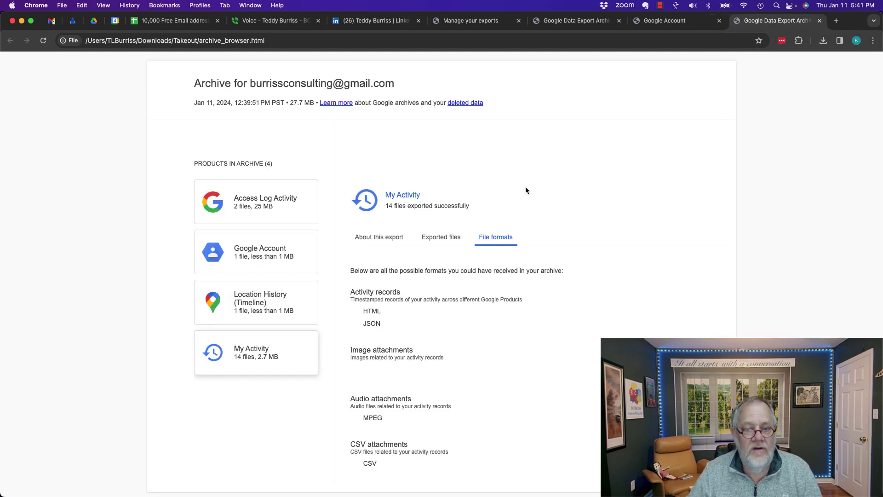
Step: Back in Finder, preview Settings.json in the Location History (Timeline) folder
key(super+Tab)
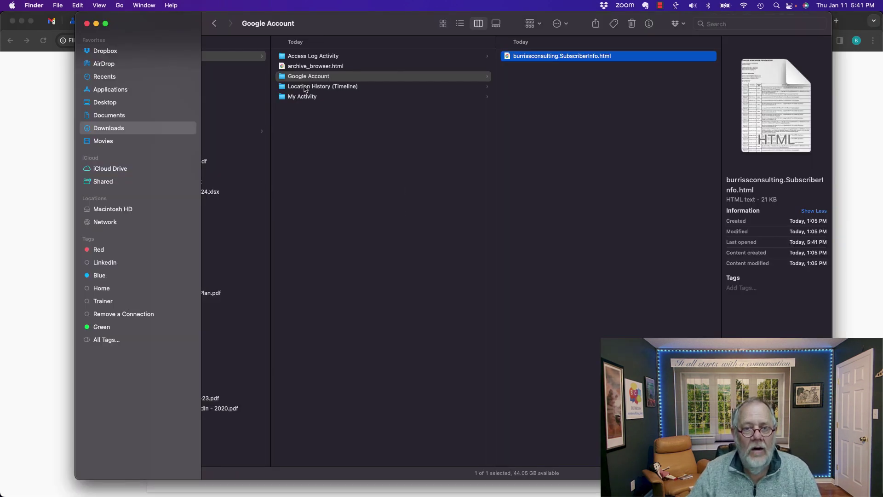
click(306, 87)
click(527, 58)
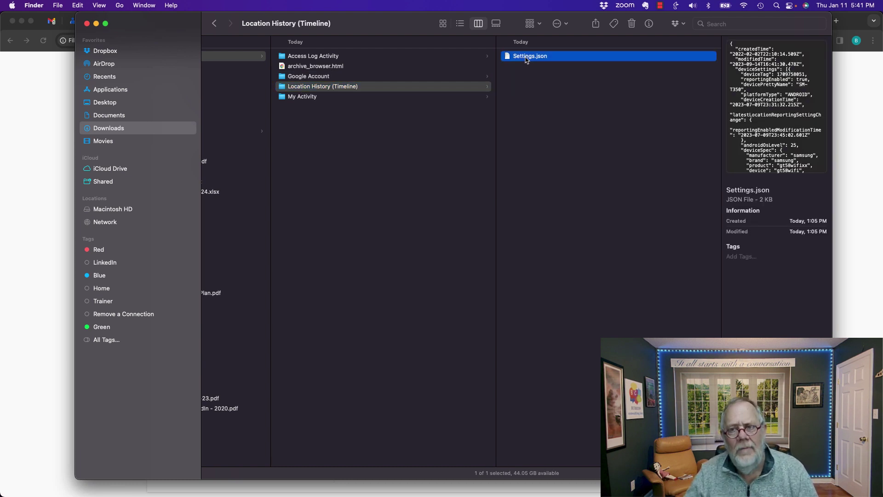
Step: Browse My Activity's subfolders from Ads down to YouTube and select MyActivity.html
click(301, 98)
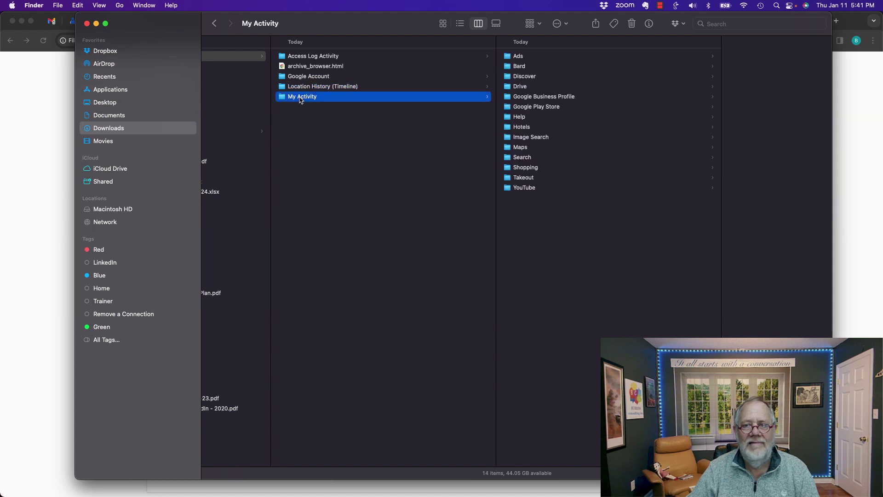
click(518, 56)
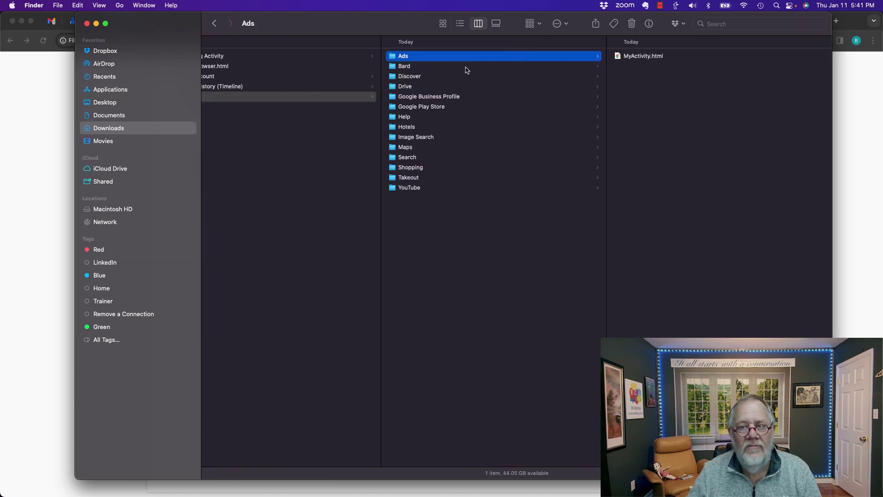
click(513, 69)
key(Down)
key(Down)
key(Down)
key(Down)
key(Down)
key(Down)
key(Down)
key(Down)
key(Down)
key(Down)
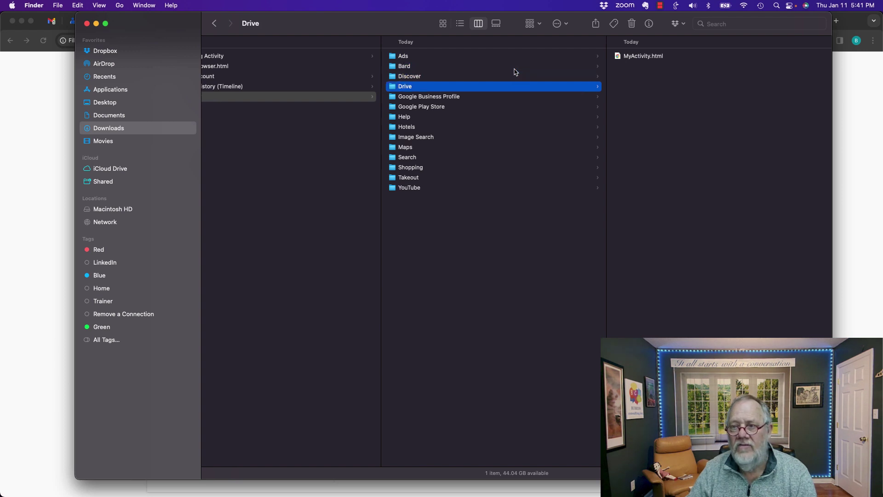
key(Down)
key(Down)
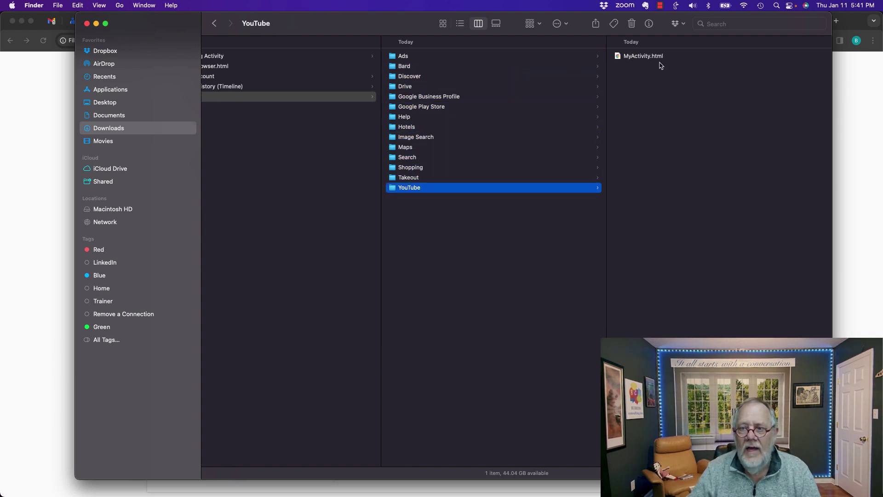
click(643, 58)
Step: Open the YouTube MyActivity.html watch history in Chrome to view watched videos
double_click(643, 57)
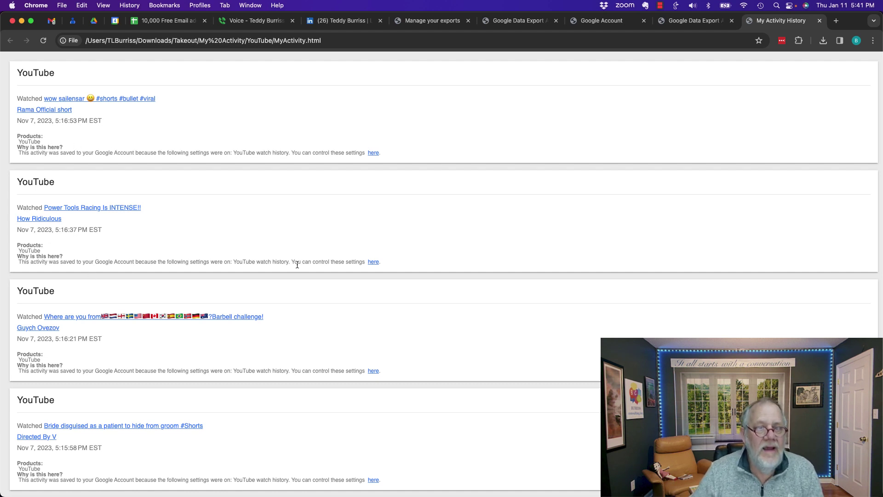
Step: Close the YouTube MyActivity.html page and return to Manage your exports with the 4-product export
click(819, 21)
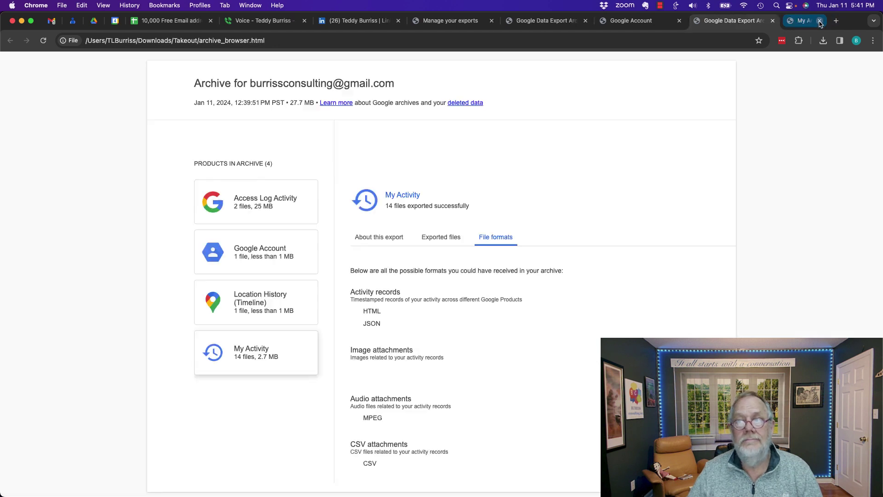
click(820, 21)
click(480, 23)
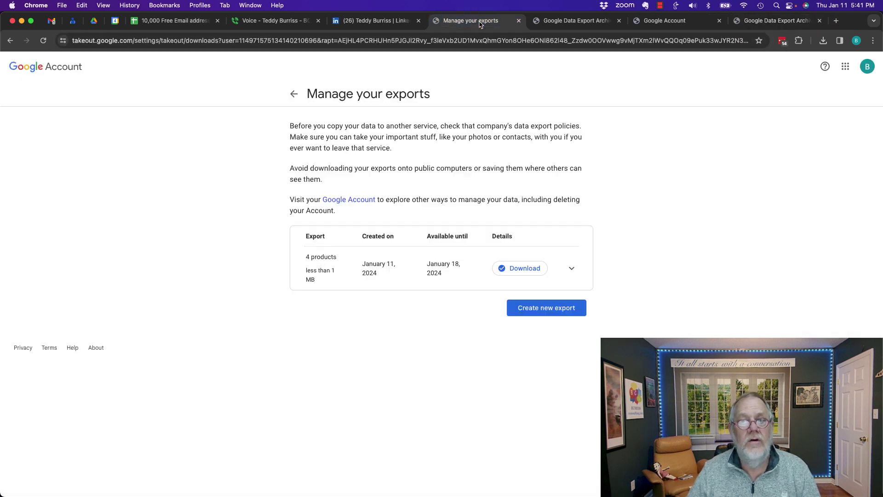